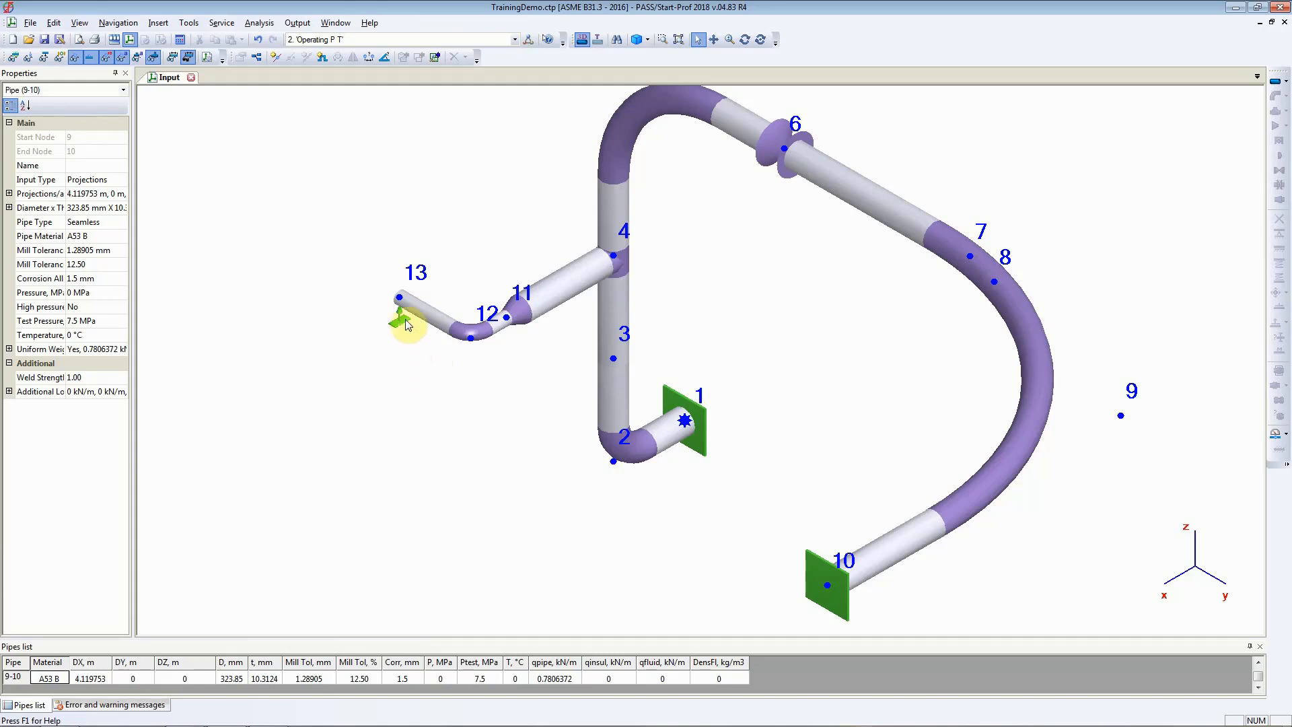
Step: Add a new pipe element from node 13 to node 14 with a DY projection of -2 m
left_click(397, 299)
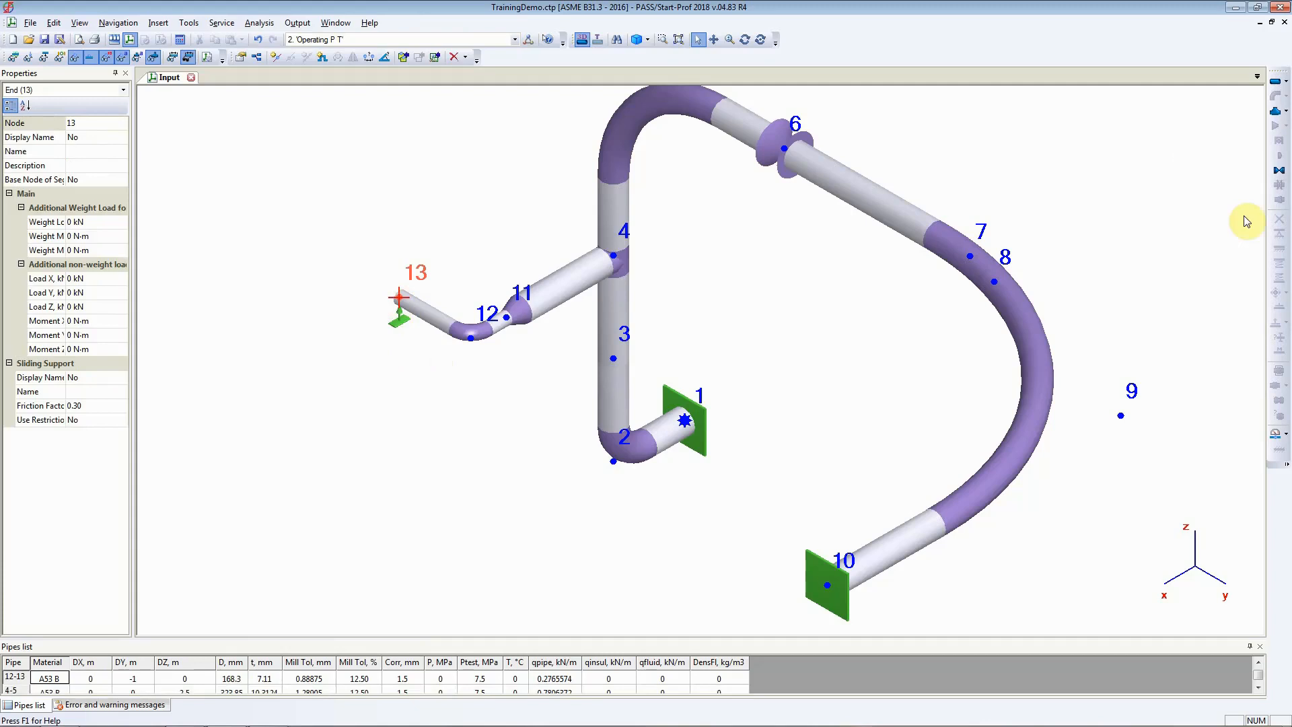
left_click(1275, 81)
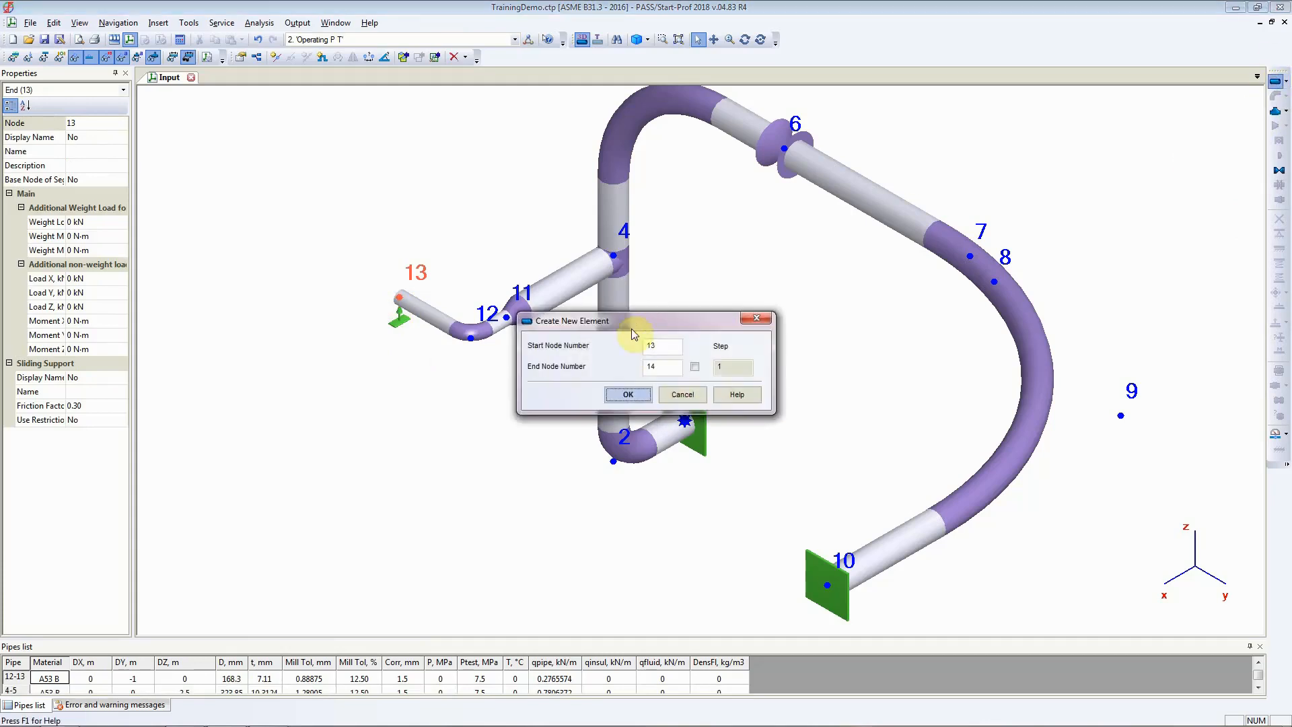
left_click(626, 398)
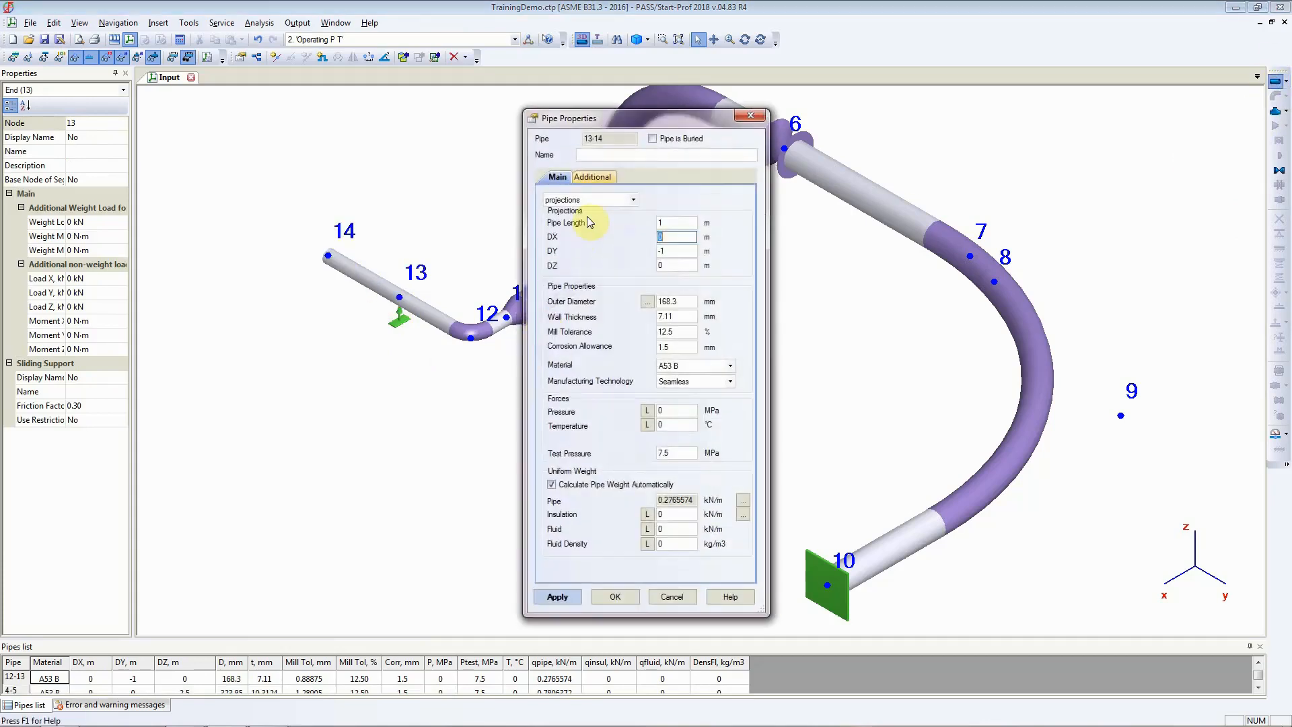
left_click(662, 252)
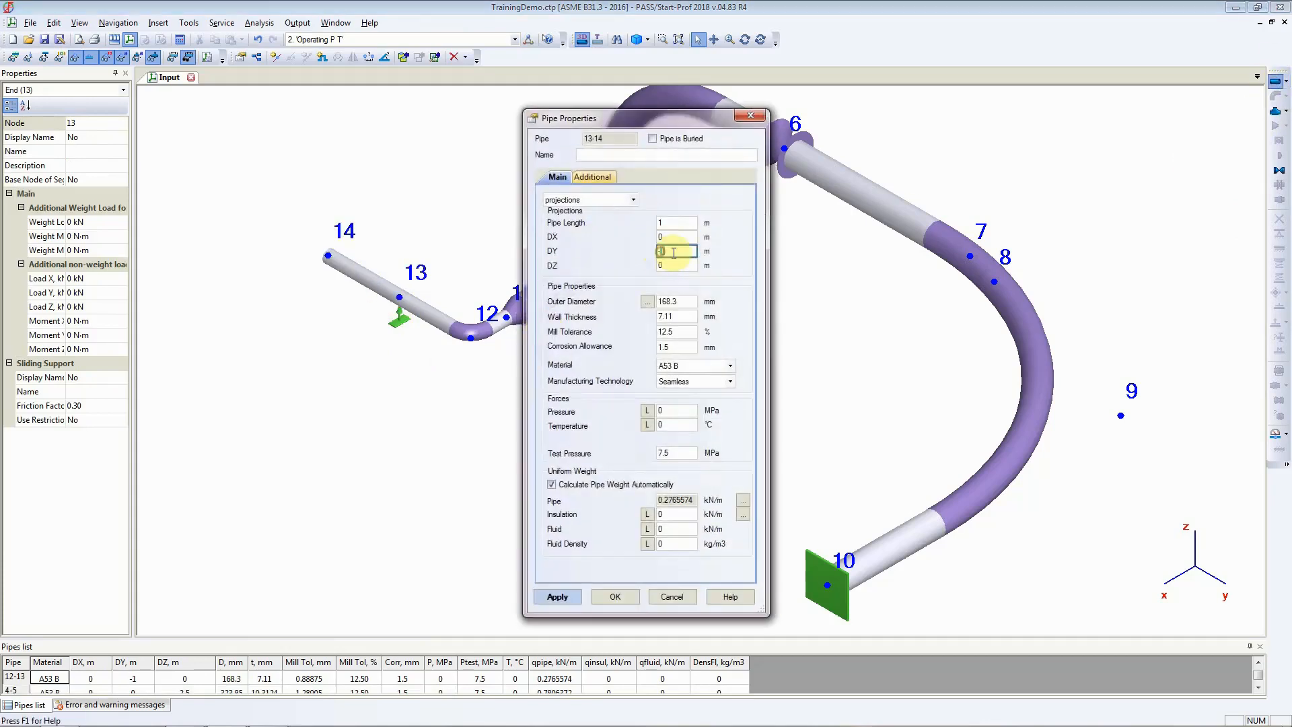
key("BackSpace")
type("2")
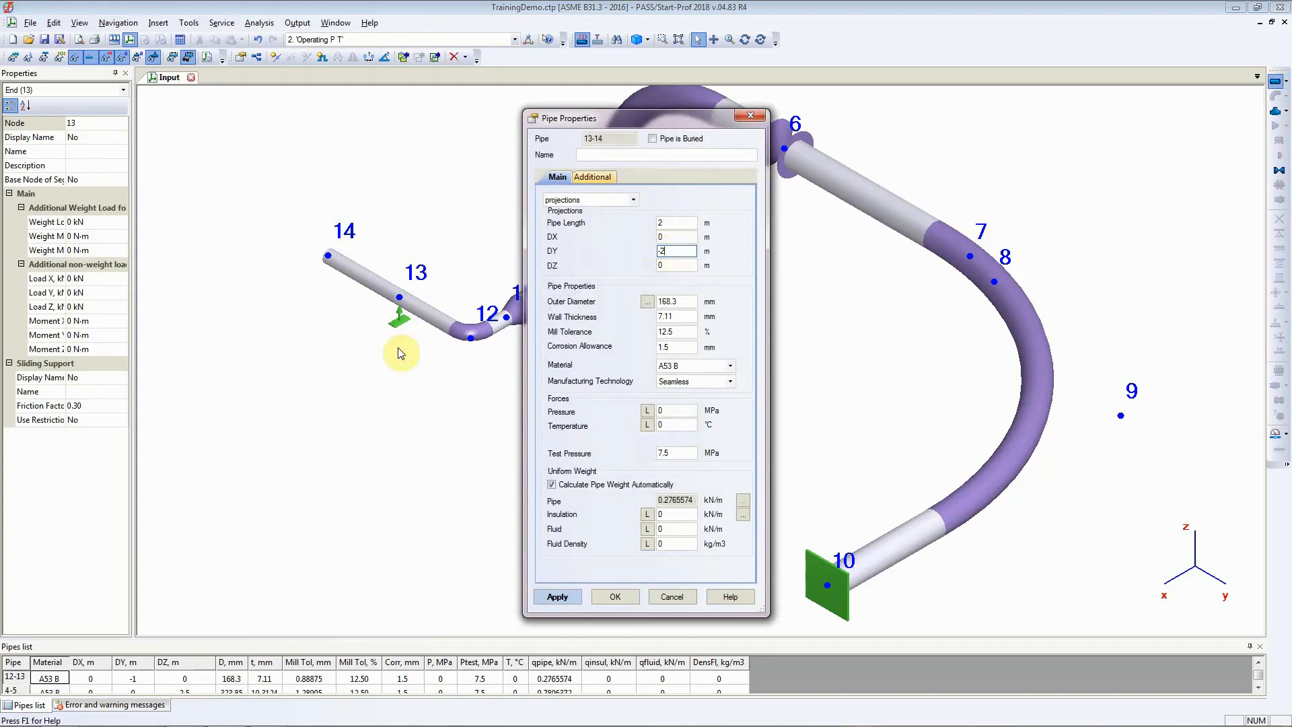
left_click(564, 599)
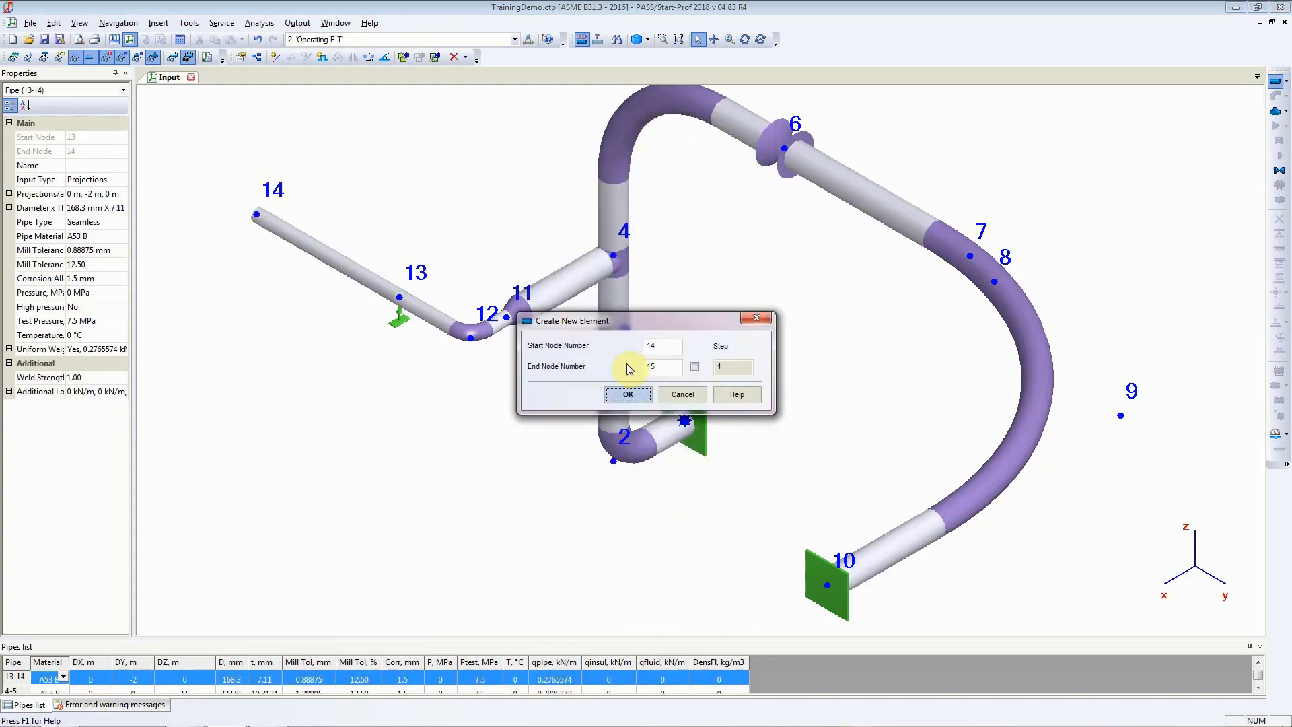
left_click(680, 399)
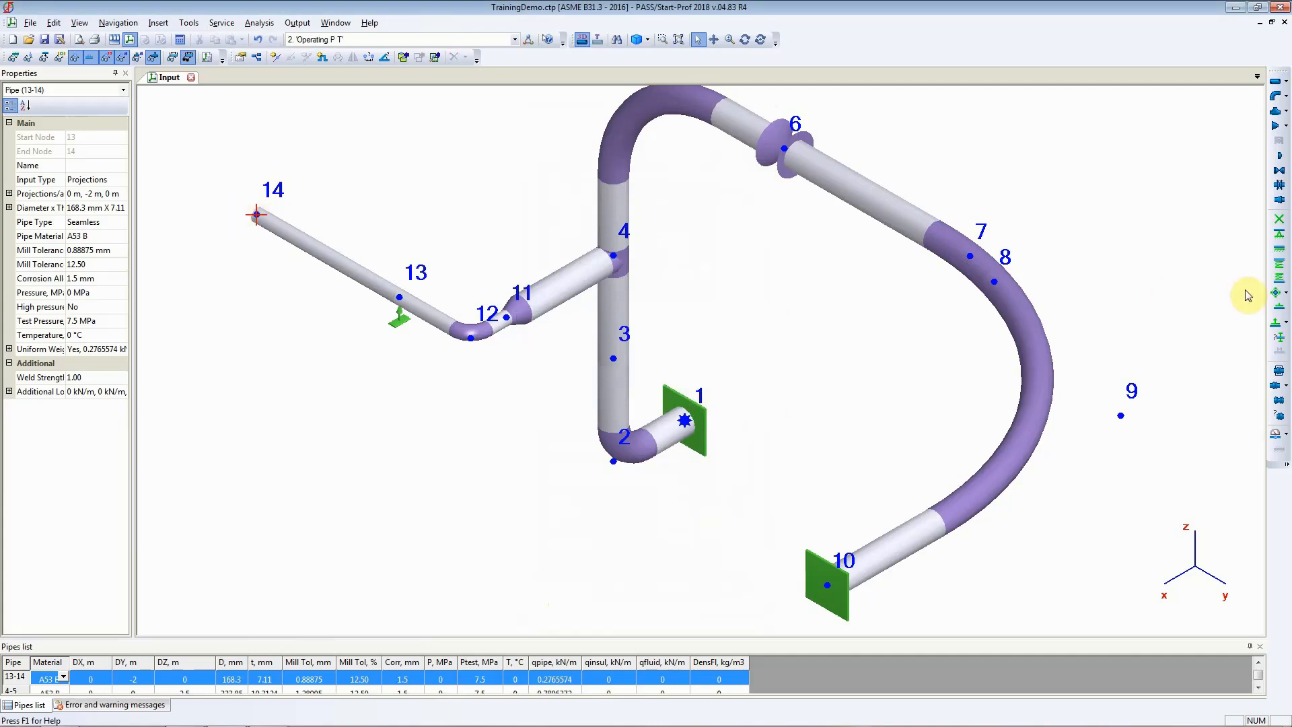
Step: Add a single-direction guide at node 14 with gaps enabled and a 5 mm horizontal gap, without an allowable load check
left_click(1286, 295)
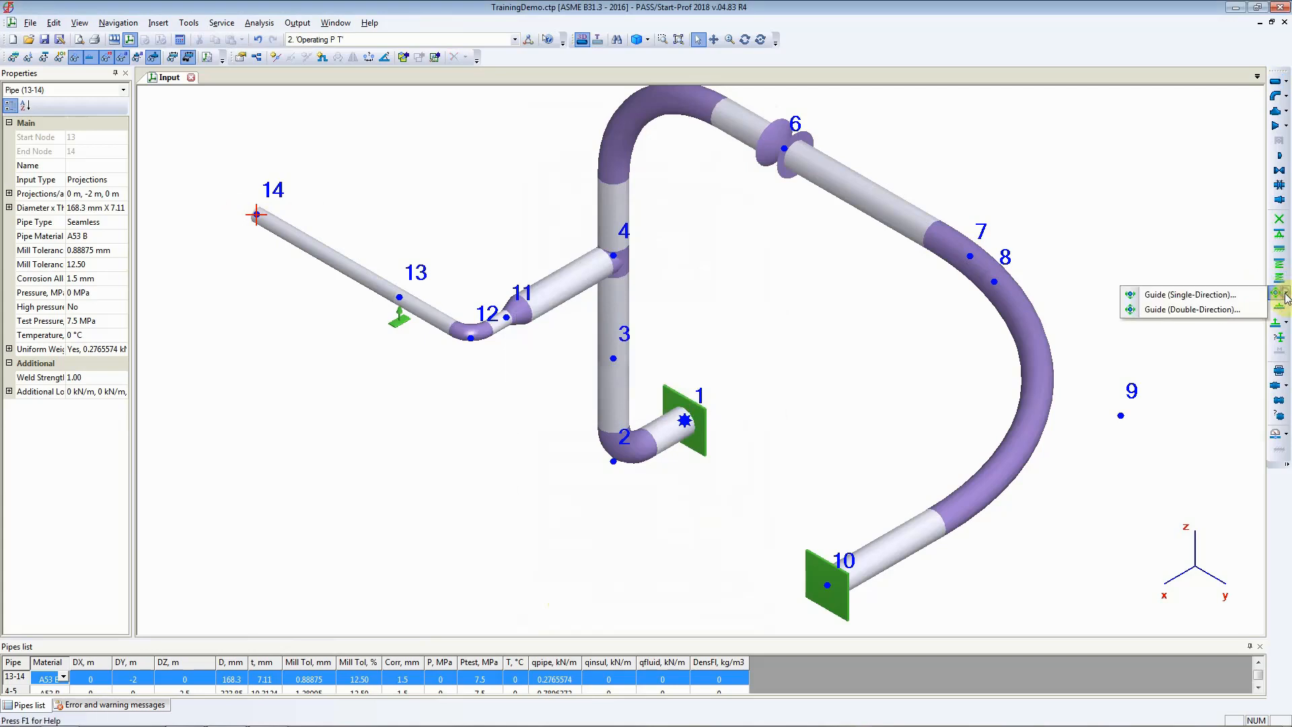
left_click(1182, 299)
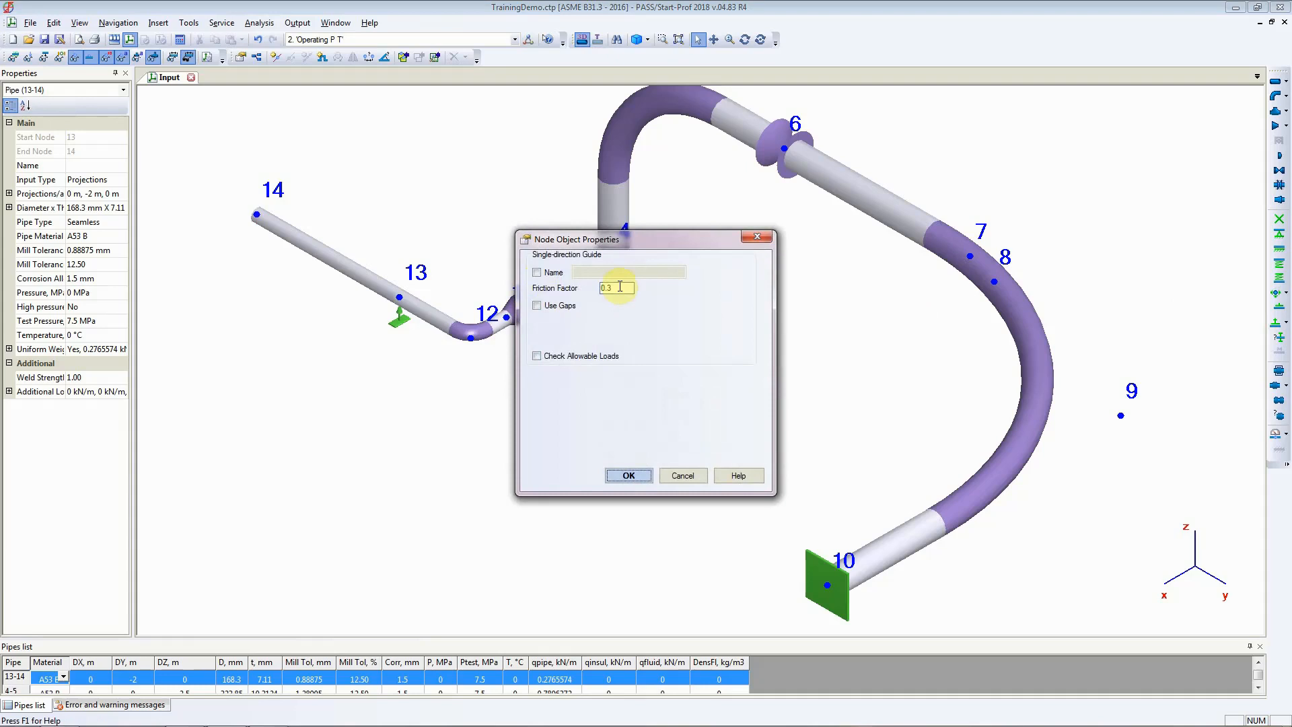
left_click(538, 306)
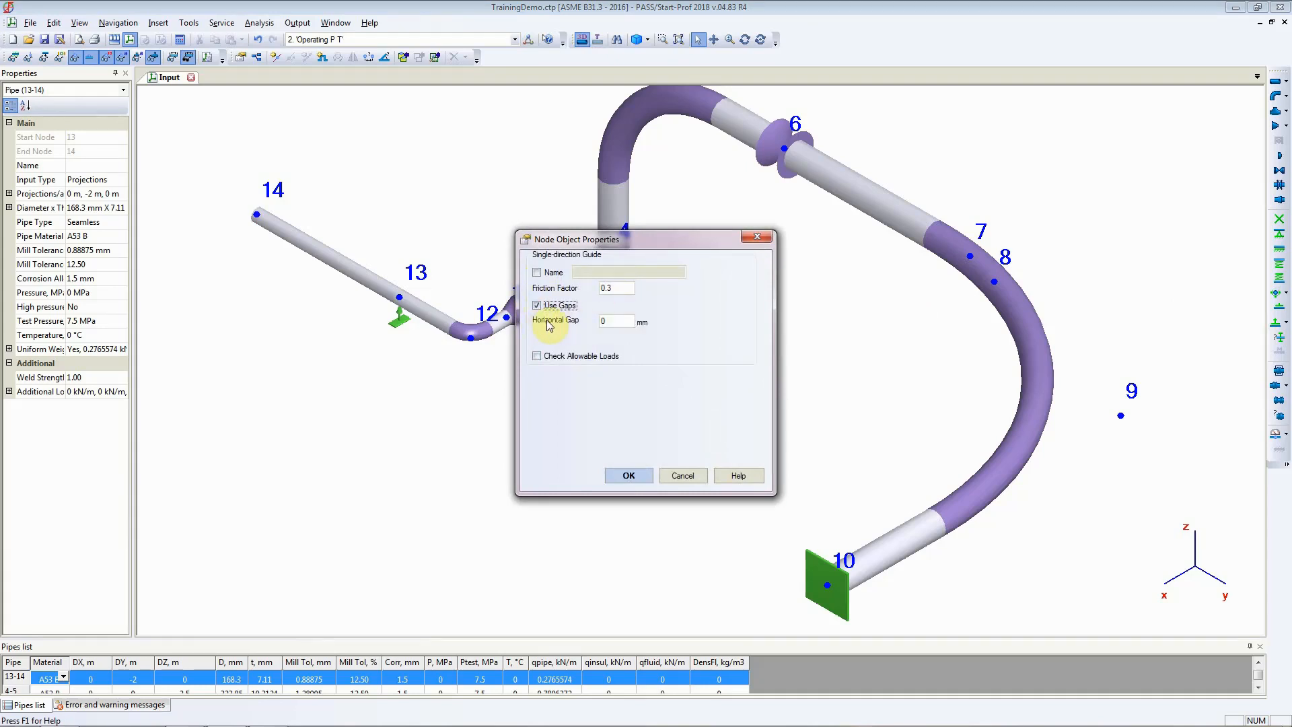
double_click(601, 321)
type("5")
key("Tab")
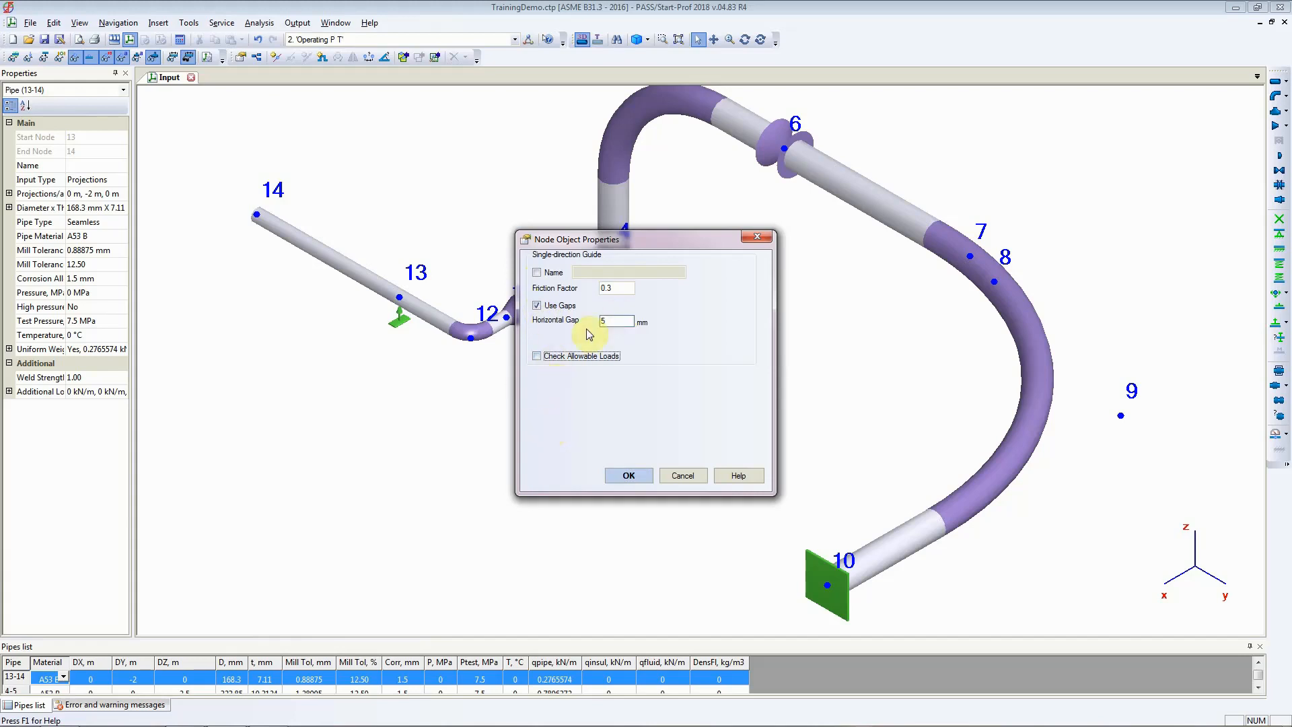
left_click(537, 357)
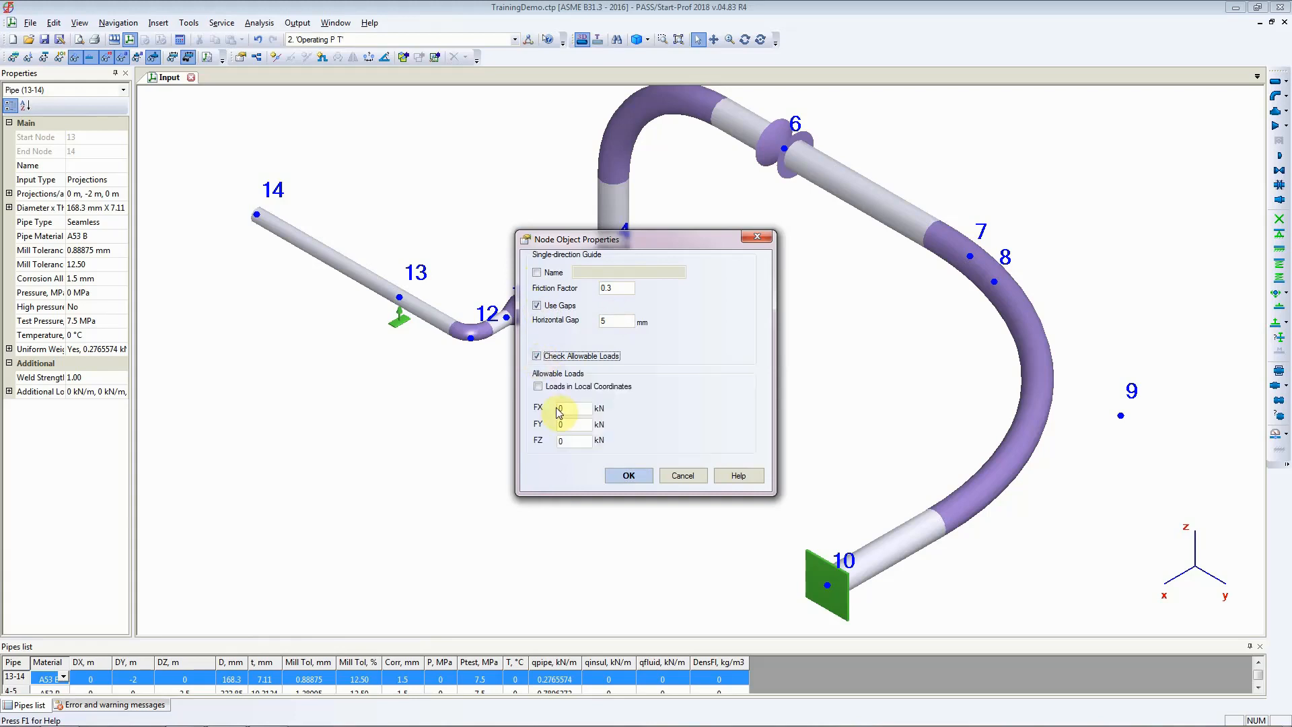
left_click(566, 440)
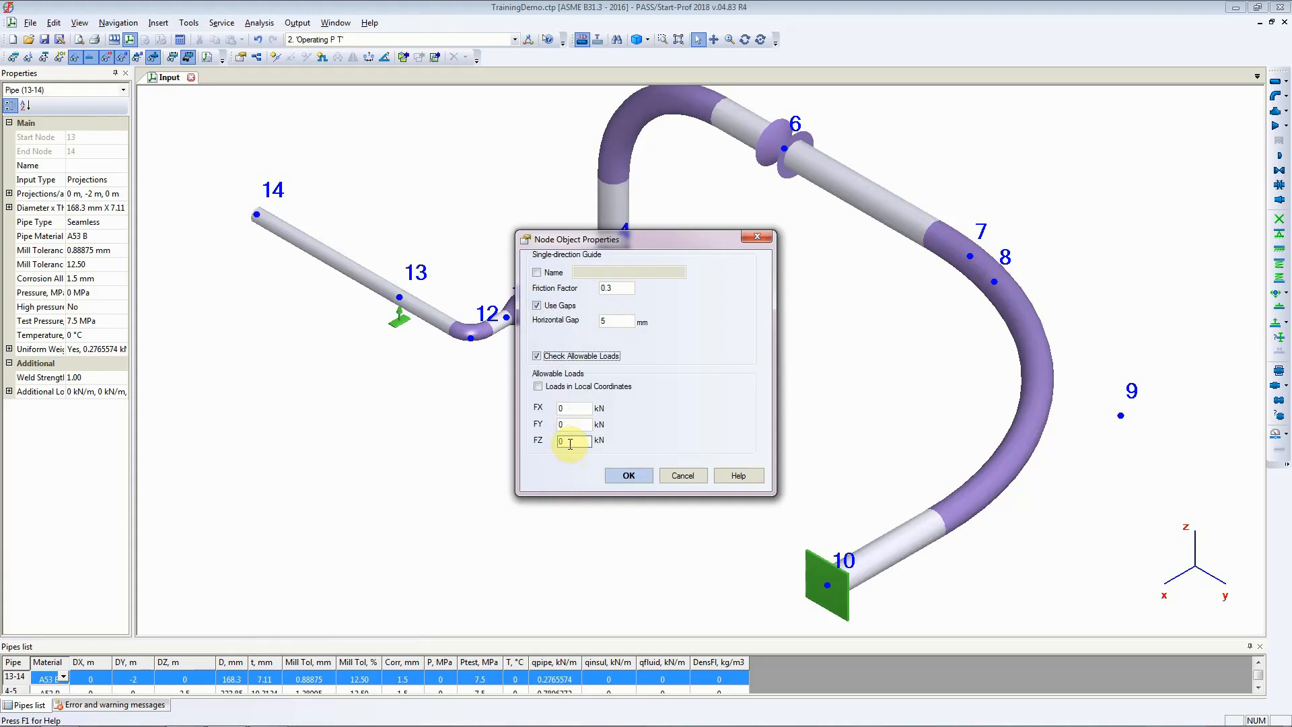
left_click(535, 359)
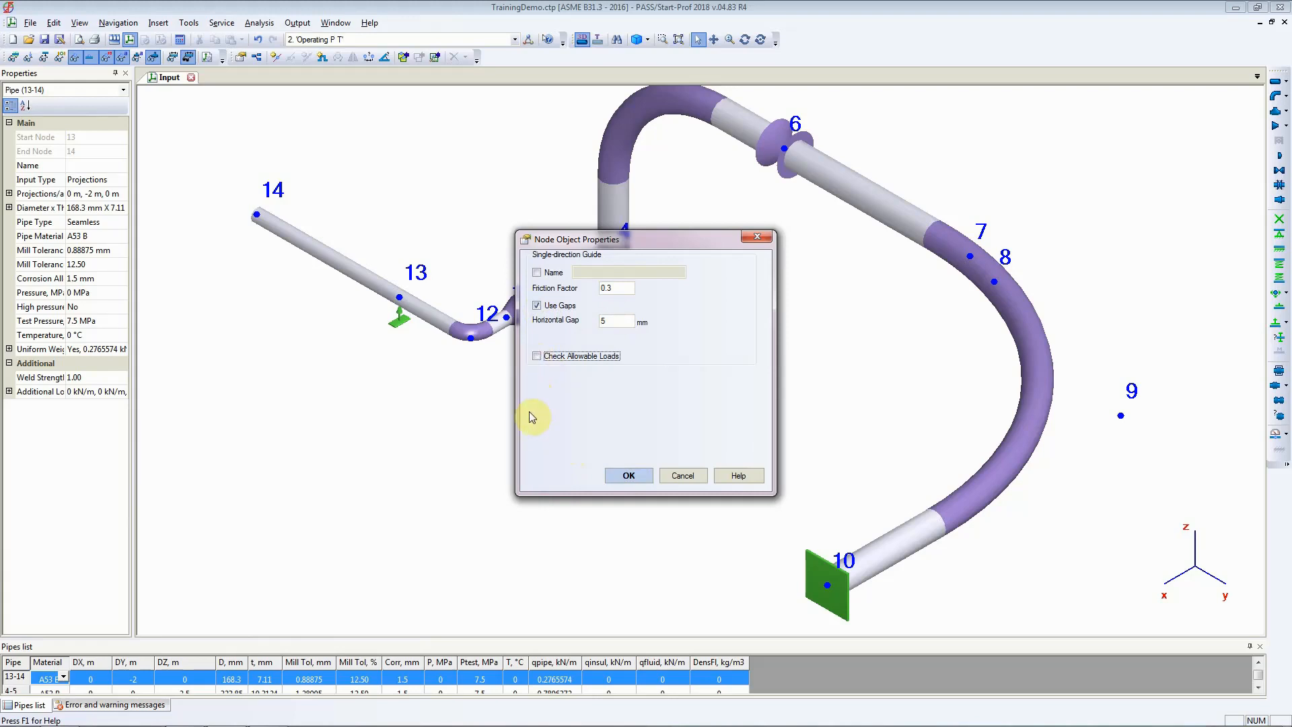
left_click(631, 476)
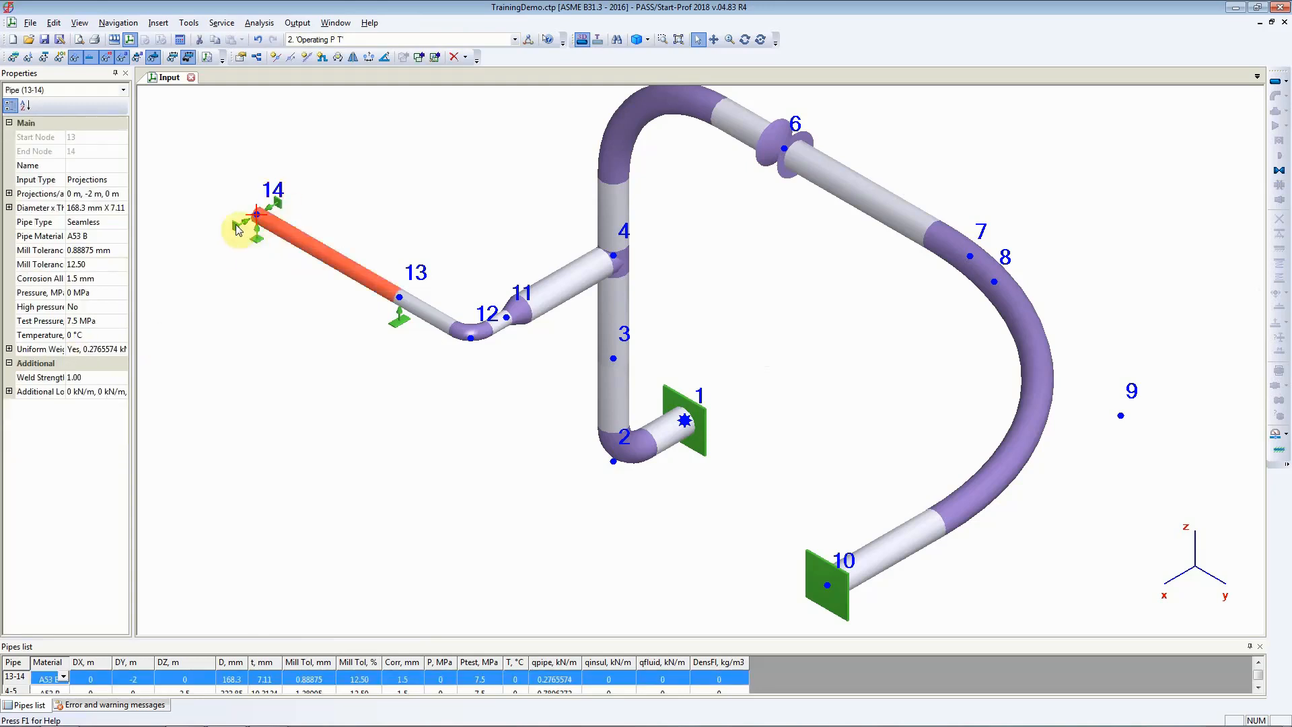
Step: Replace the single-direction guide at node 14 with a double-direction guide that has a 5 mm horizontal gap and a 50 mm vertical gap
key("Delete")
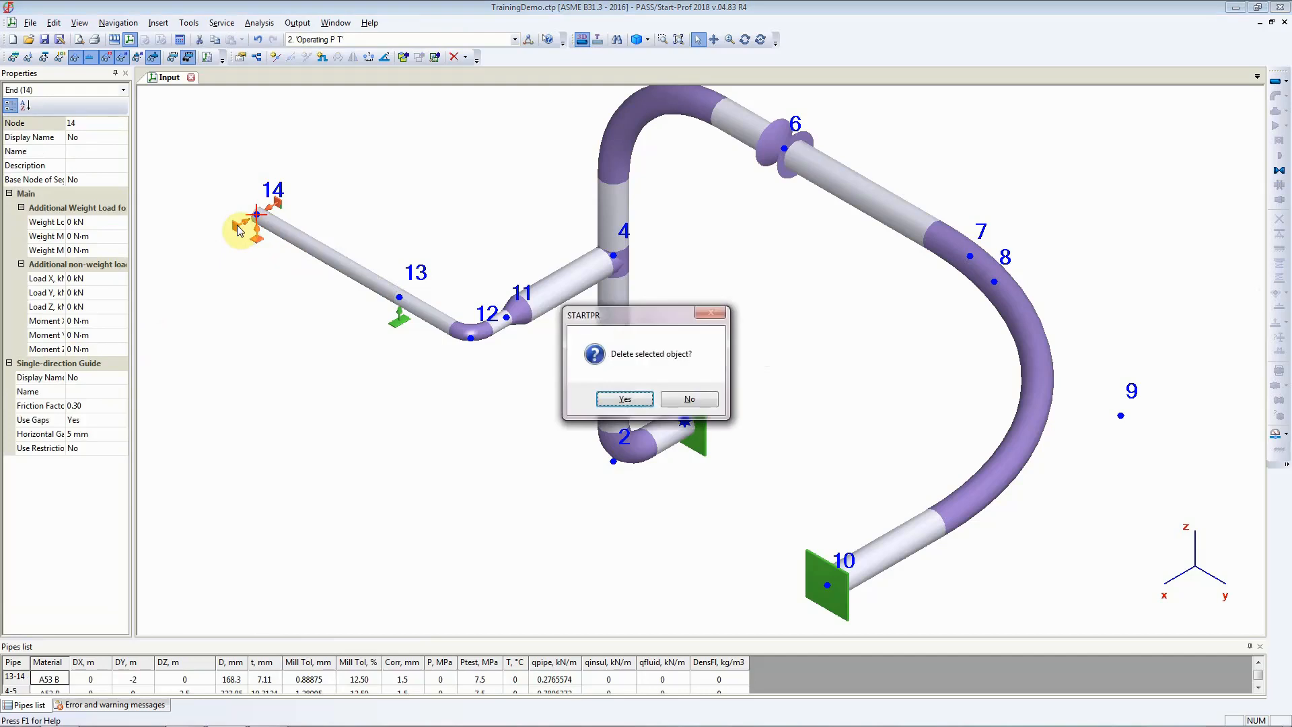
left_click(626, 402)
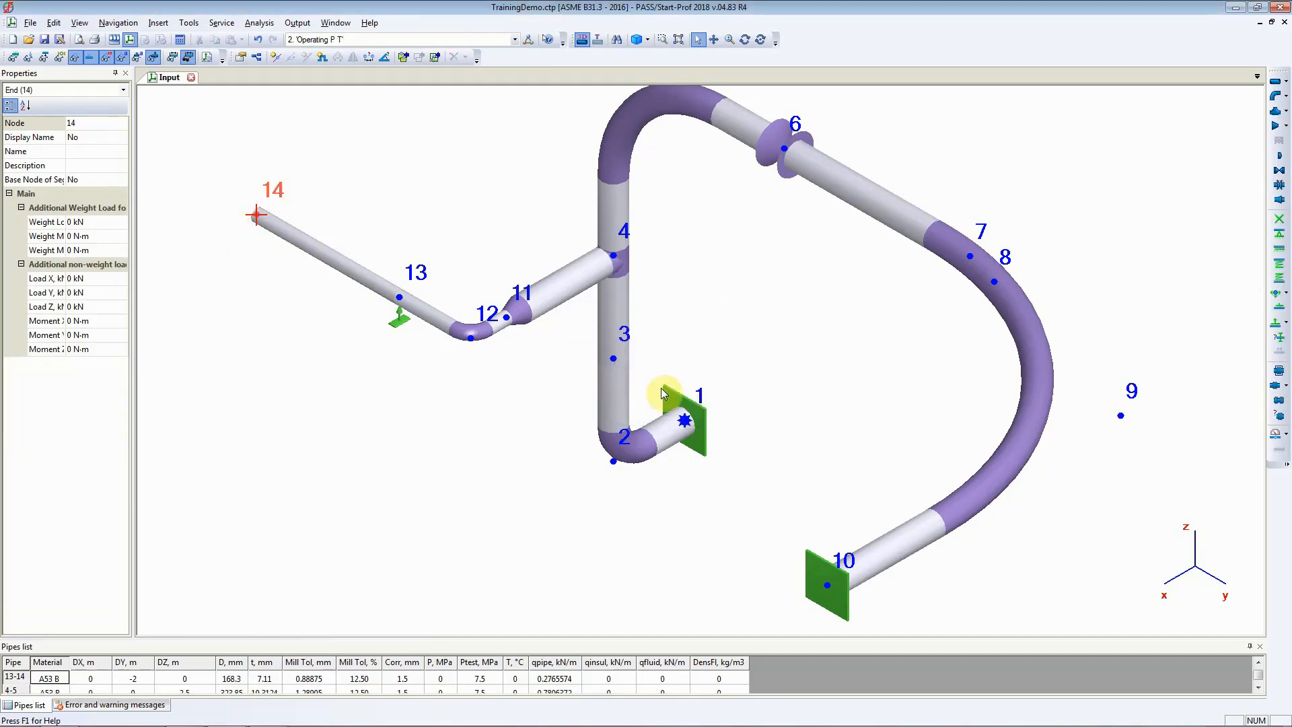
left_click(1287, 294)
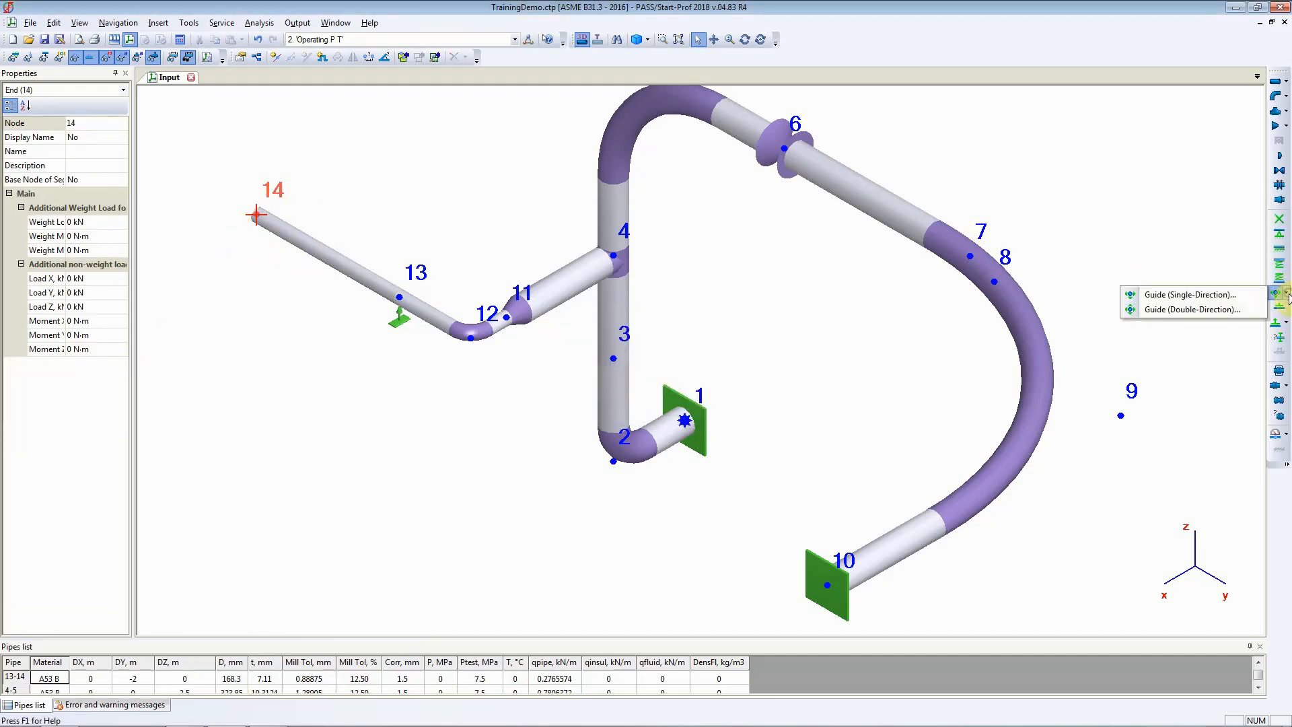
left_click(1175, 310)
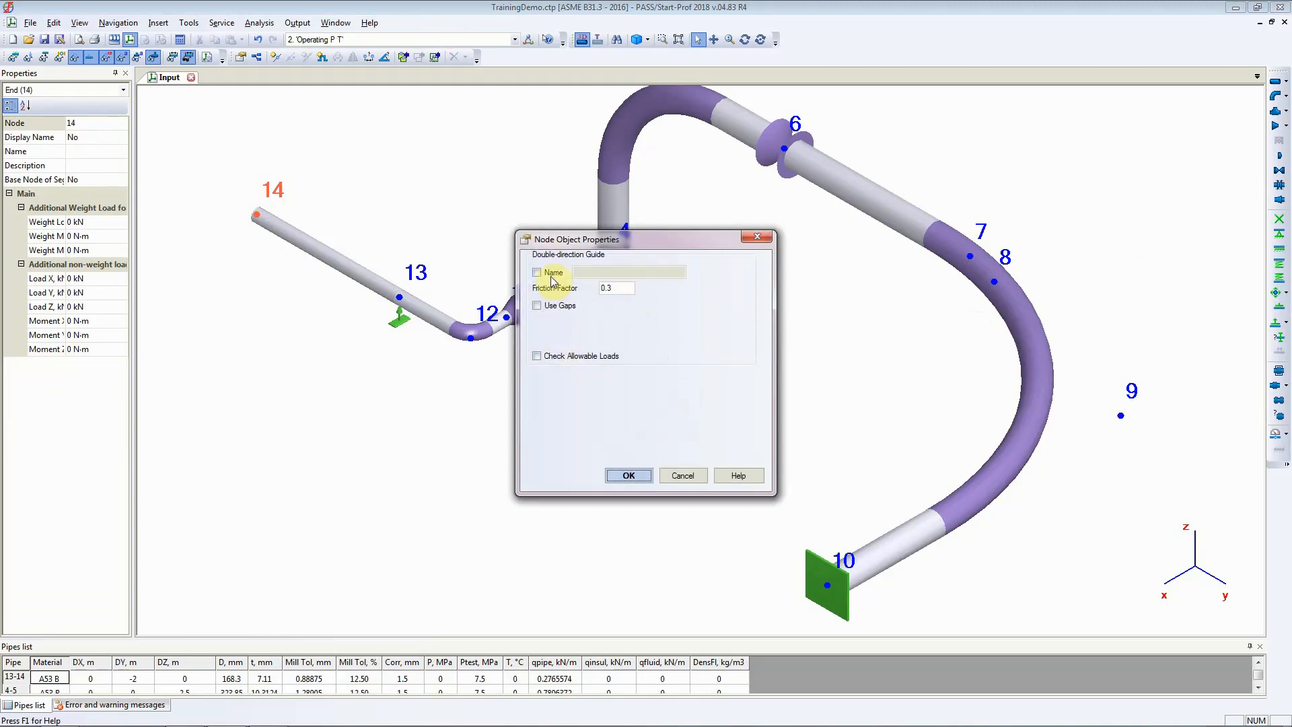
left_click(537, 307)
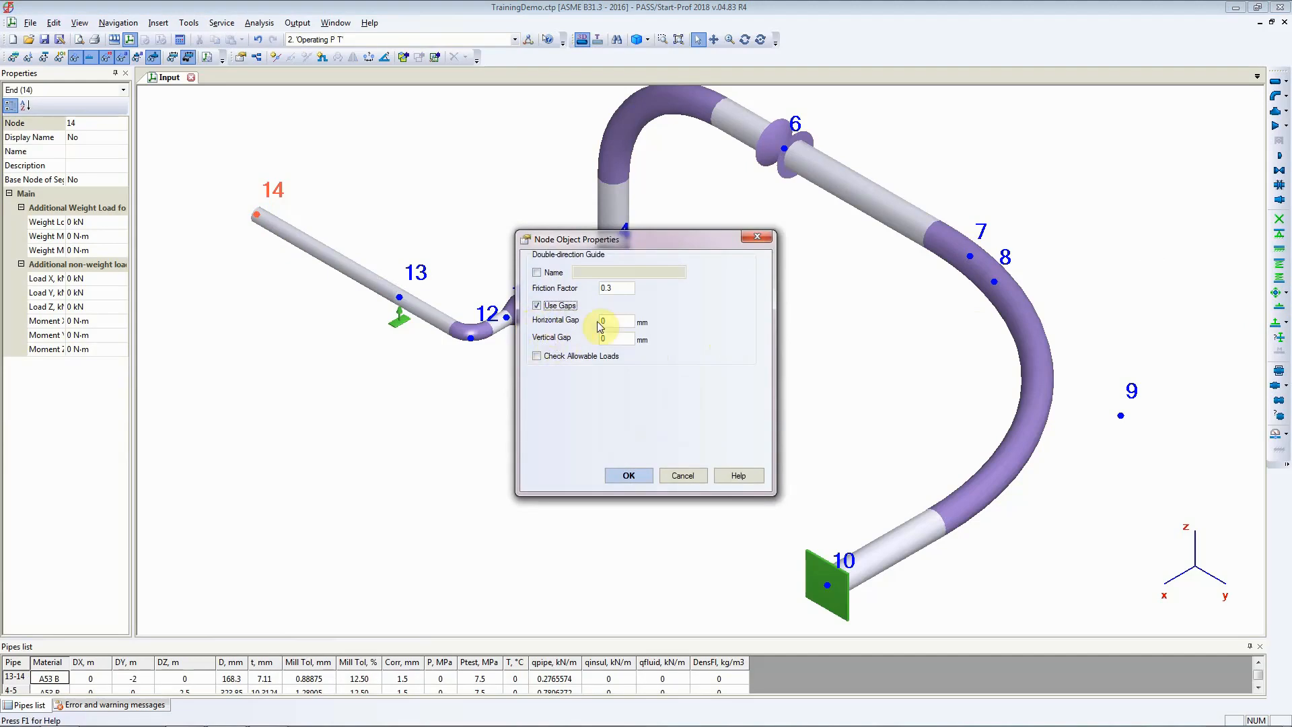
left_click(601, 322)
type("5")
left_click(618, 338)
type("50")
key("Tab")
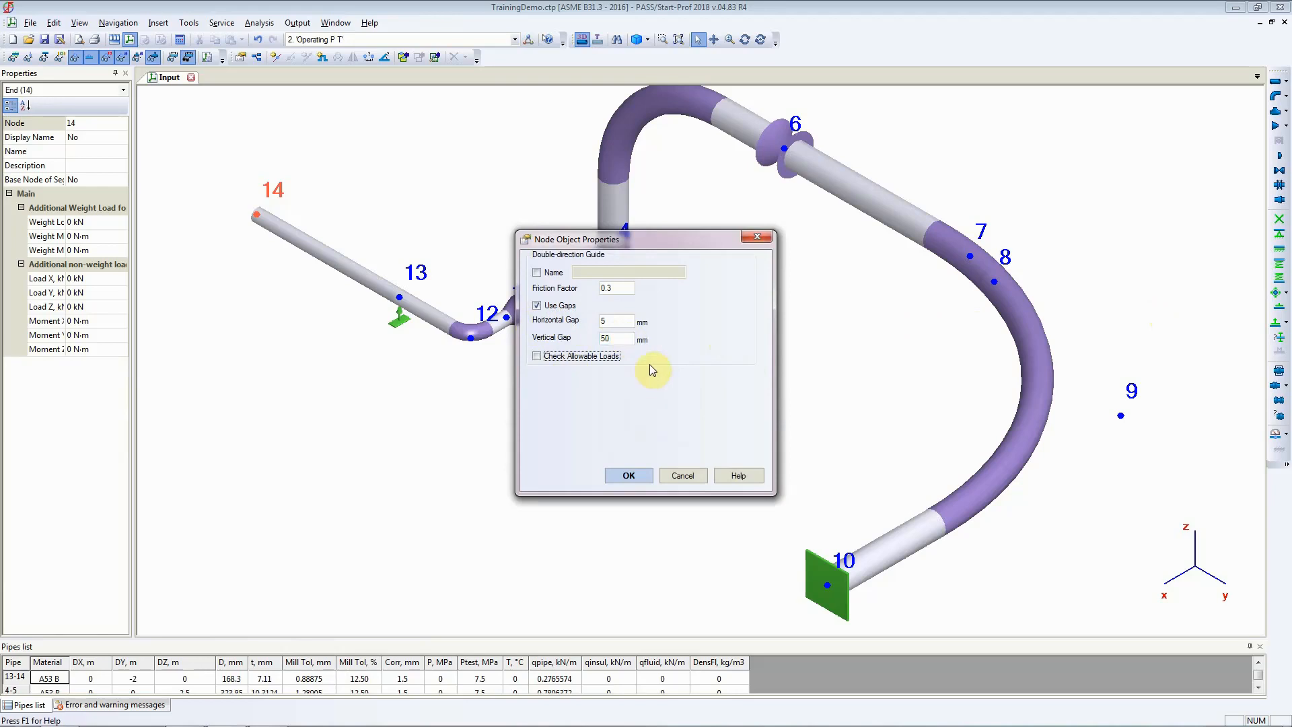
left_click(619, 478)
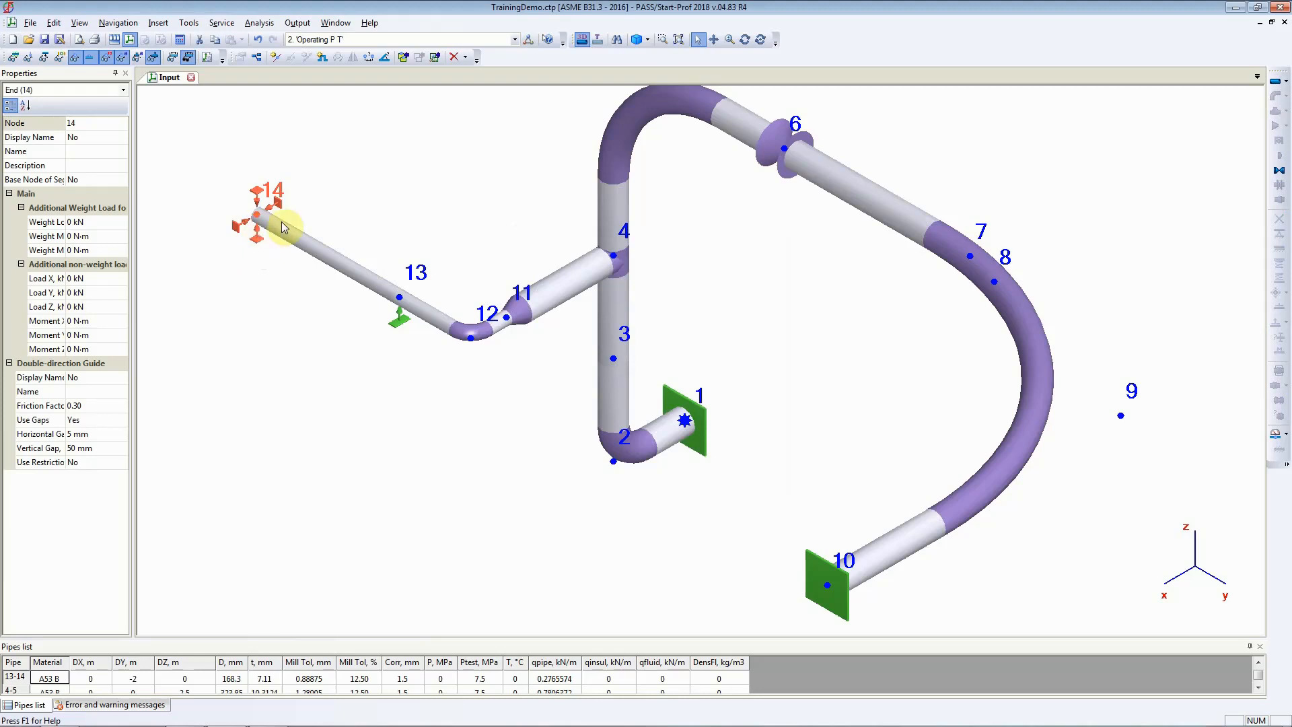
Step: Try to add a new double-direction guide at node 3 with a 5 mm horizontal gap and a 50 mm vertical gap
left_click(613, 358)
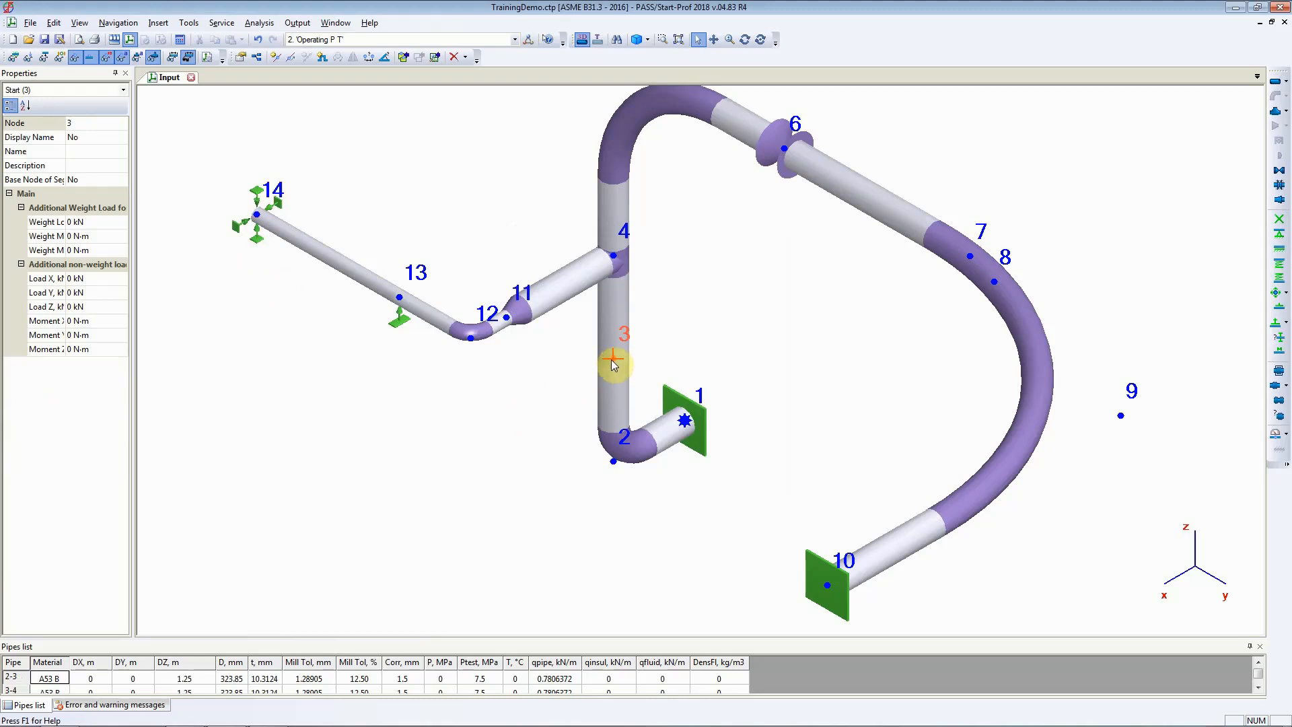
left_click(1286, 293)
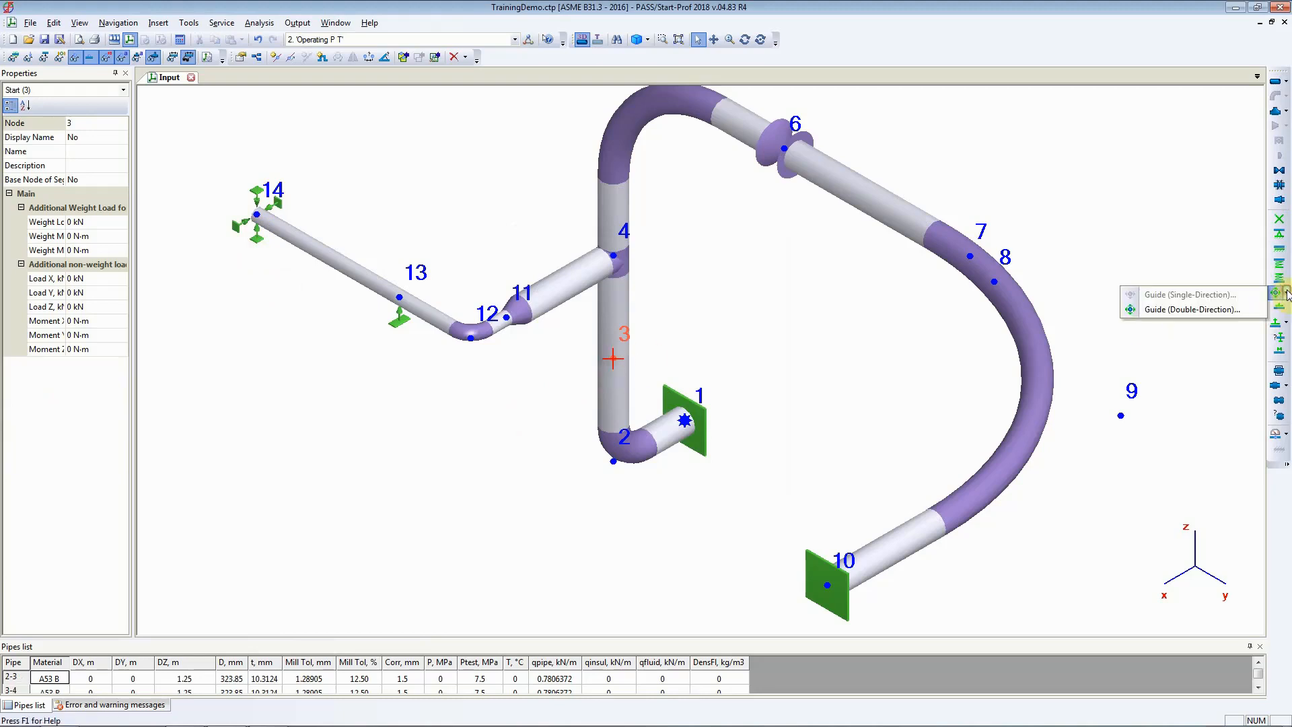
left_click(1151, 313)
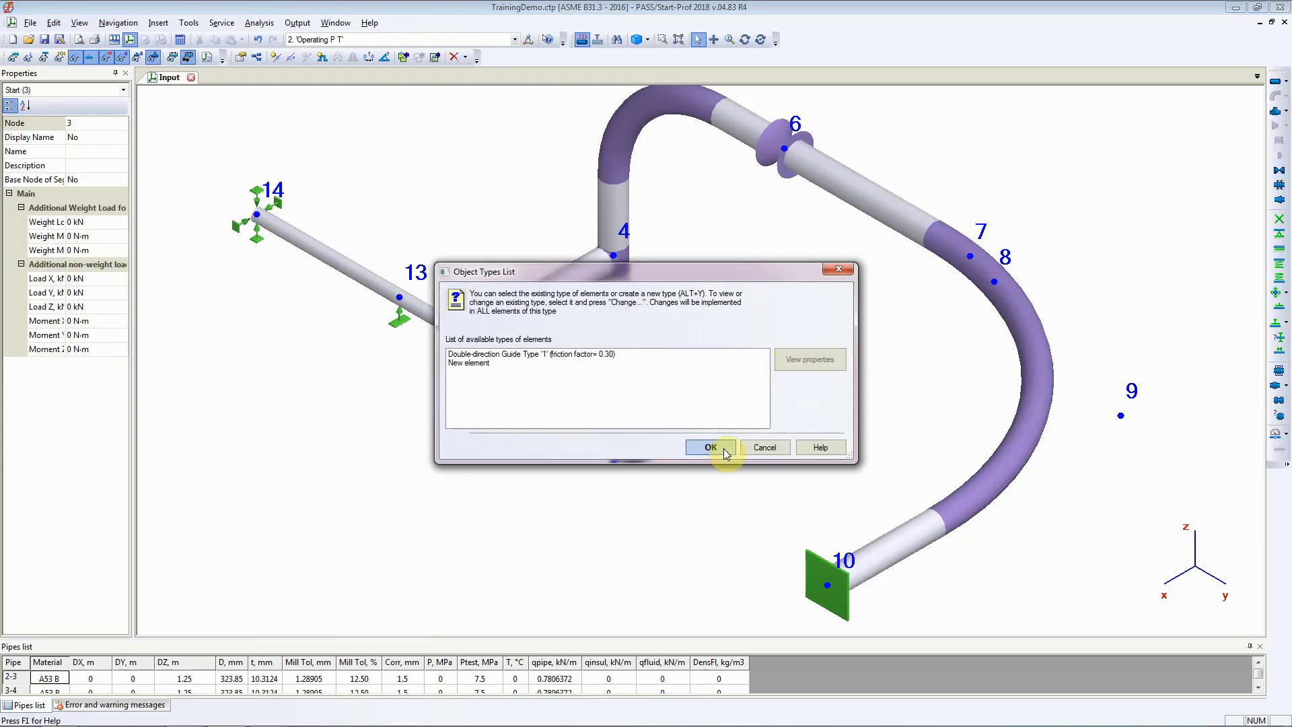
left_click(712, 448)
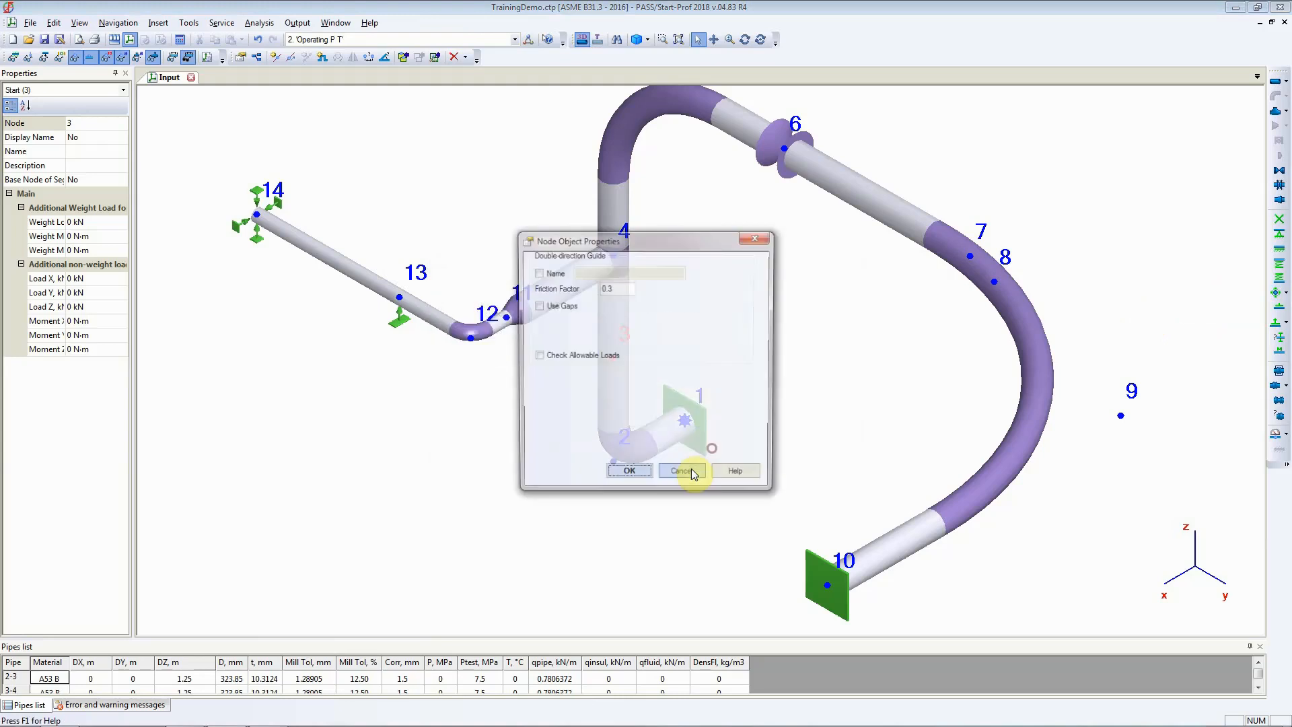
left_click(536, 306)
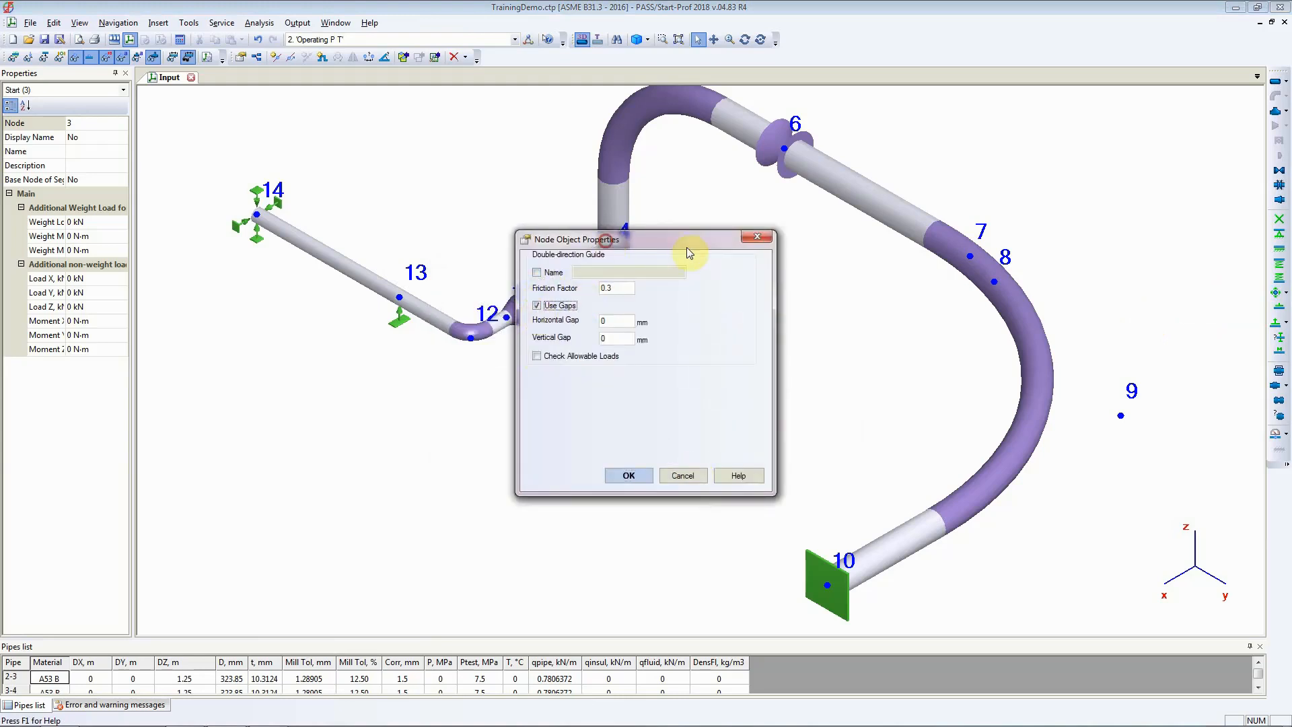
left_click_drag(688, 249, 930, 249)
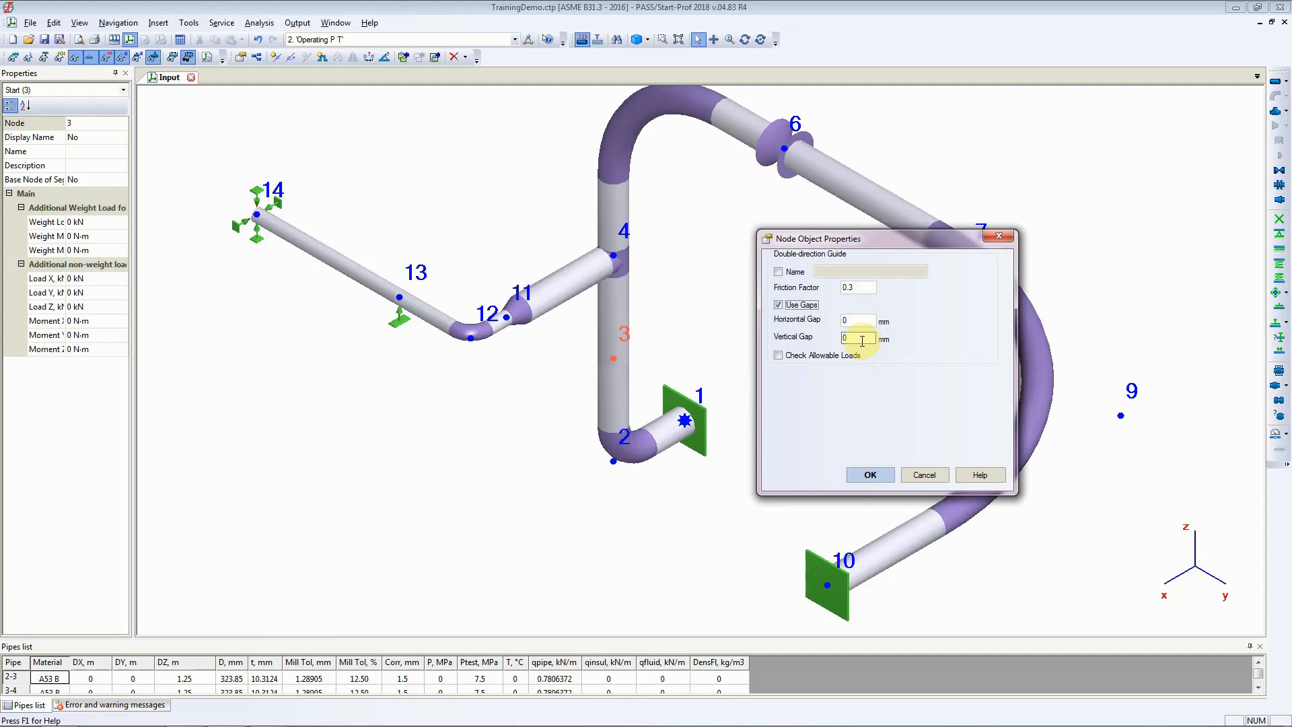
key("Tab")
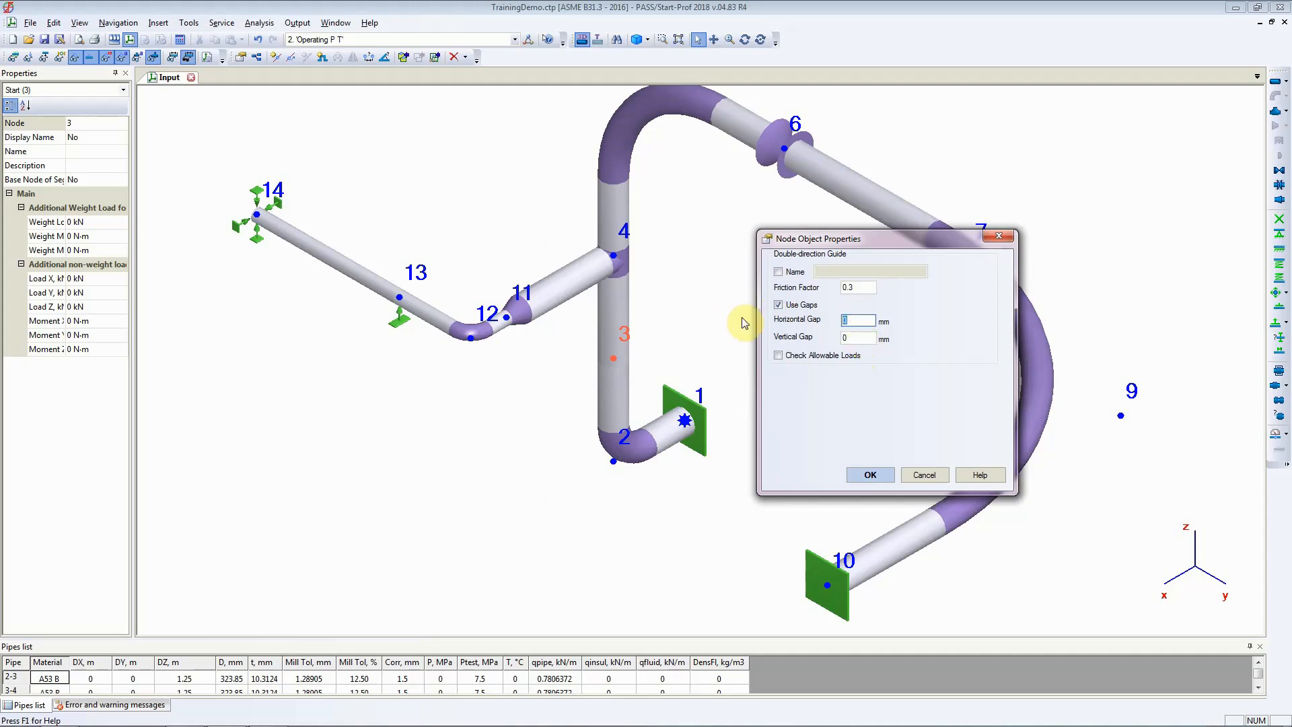
type("5")
key("Tab")
type("50")
key("Tab")
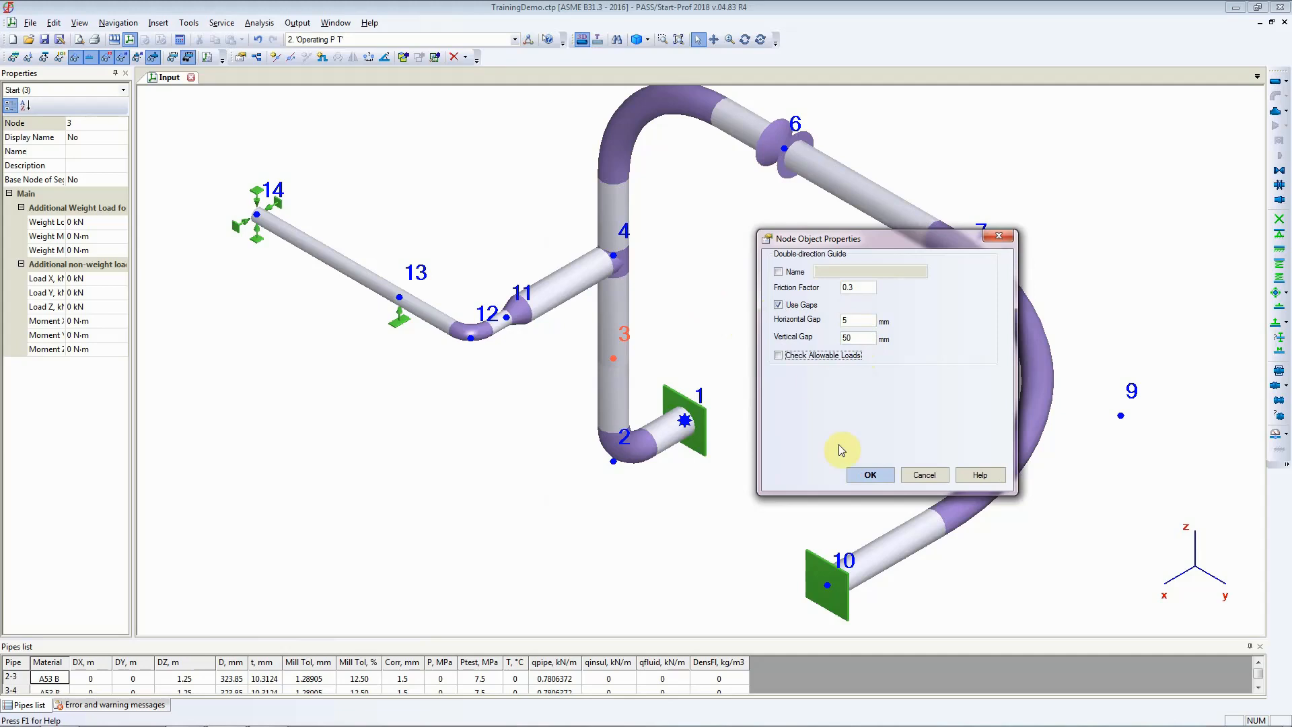
left_click(867, 475)
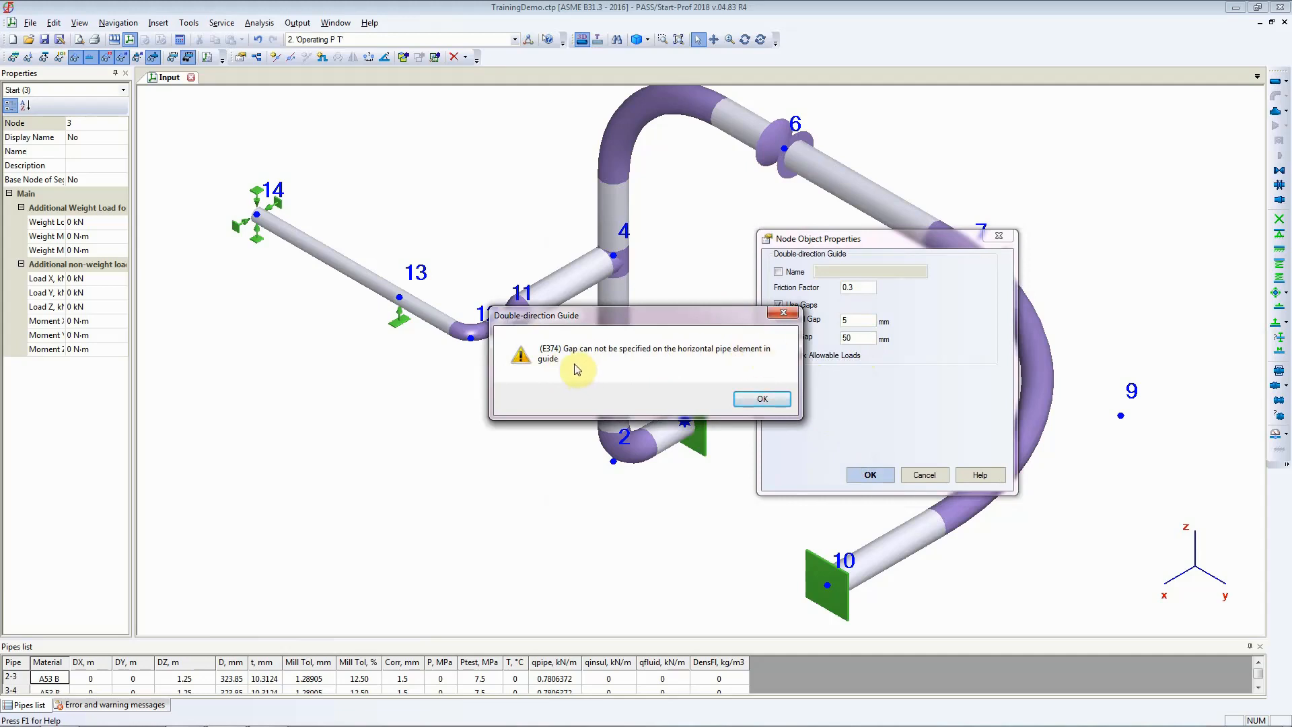
left_click(746, 396)
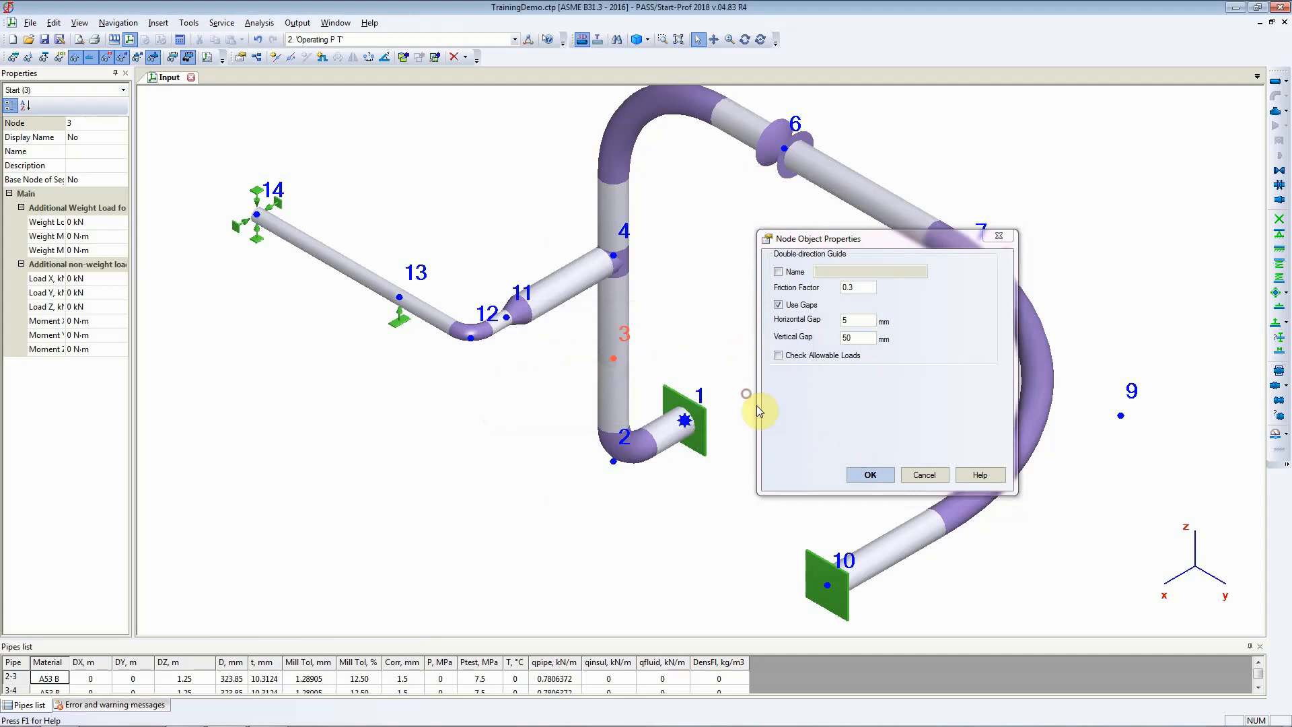
Step: Turn off gaps for the double-direction guide at node 3 and accept its properties
left_click(779, 306)
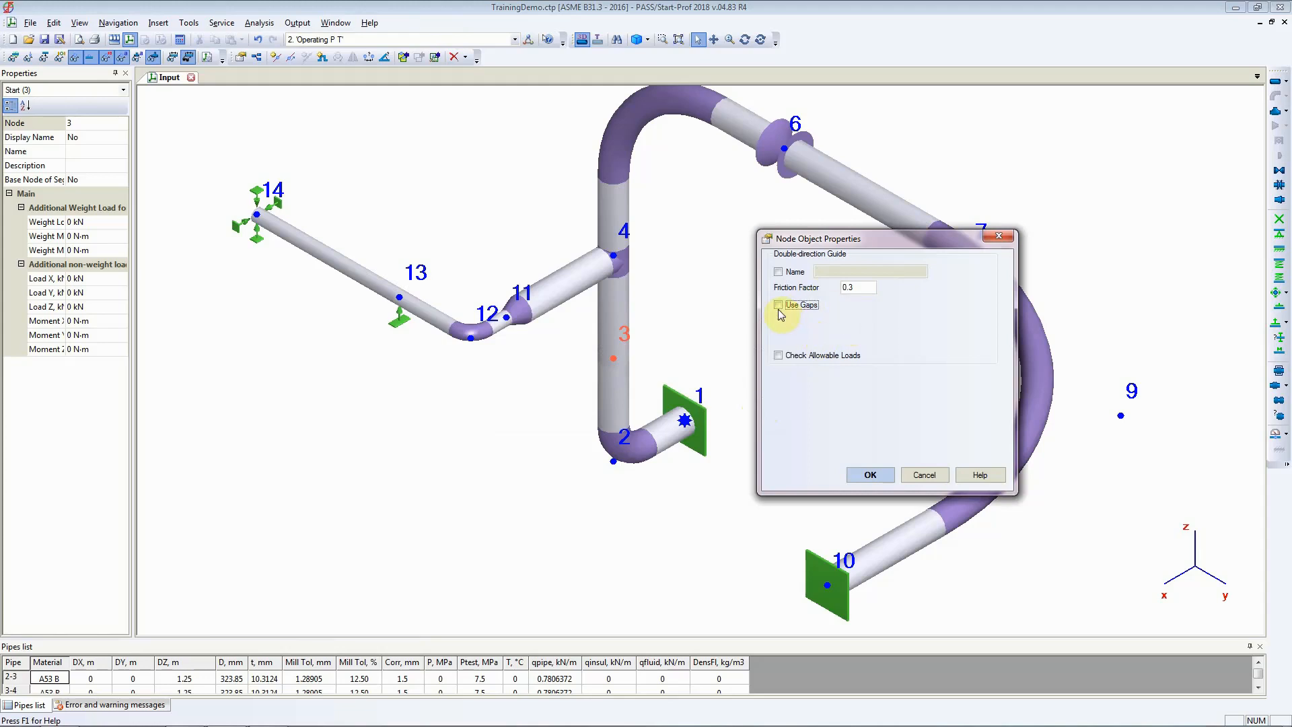
left_click(855, 476)
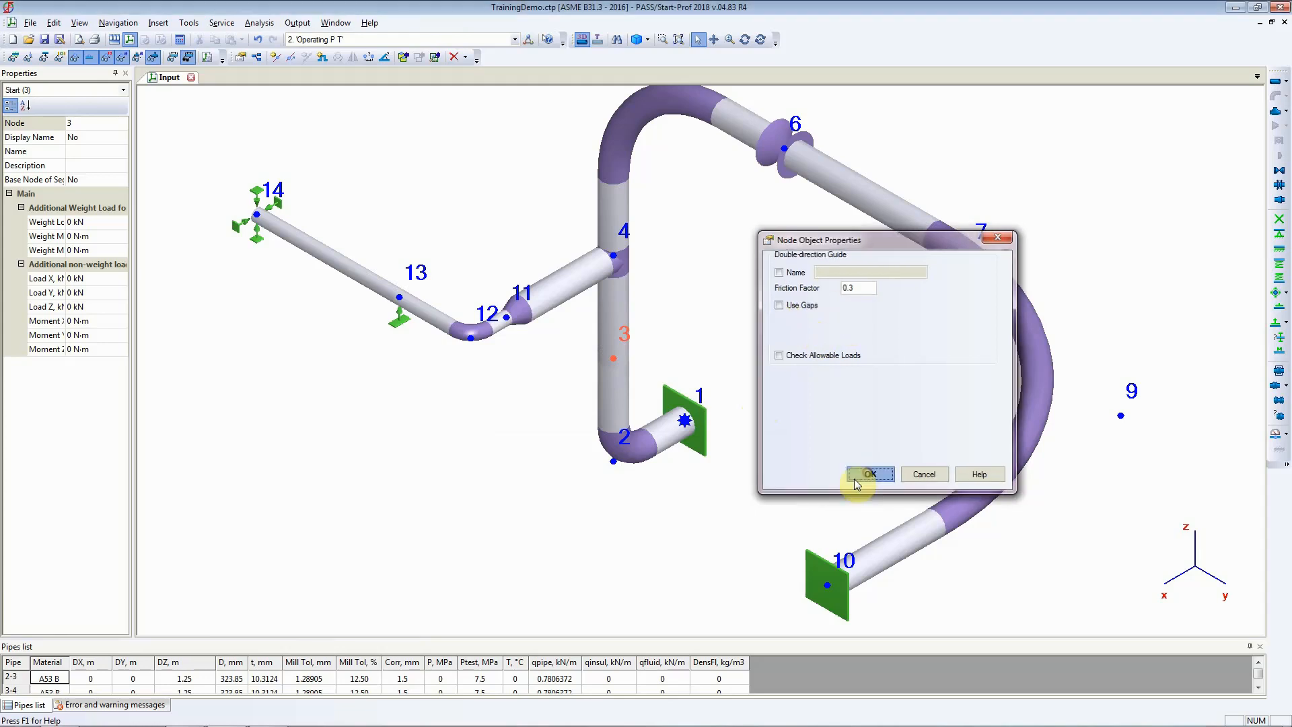